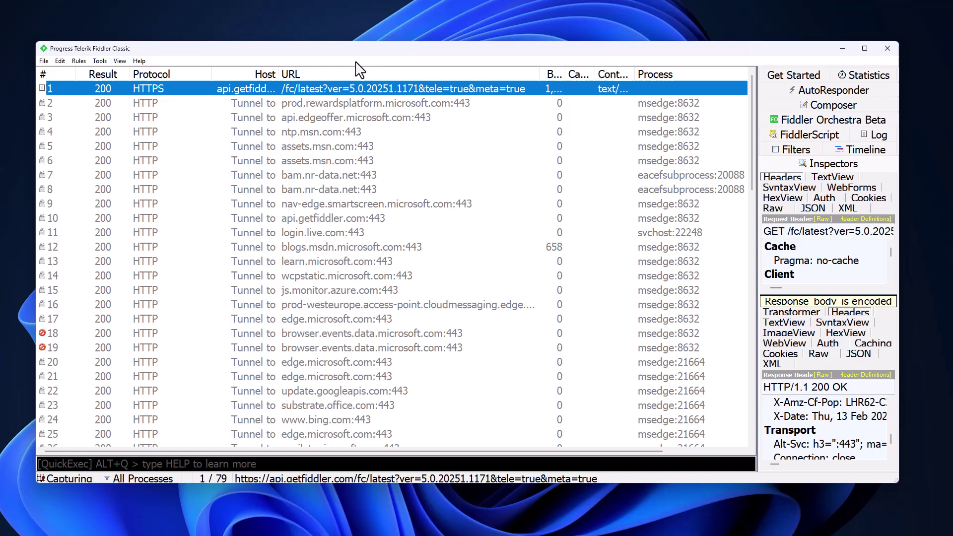
Inspect the captured tunnel sessions to prod.rewardsplatform.microsoft.com, api.edgeoffer.microsoft.com and both assets.msn.com entries
click(320, 107)
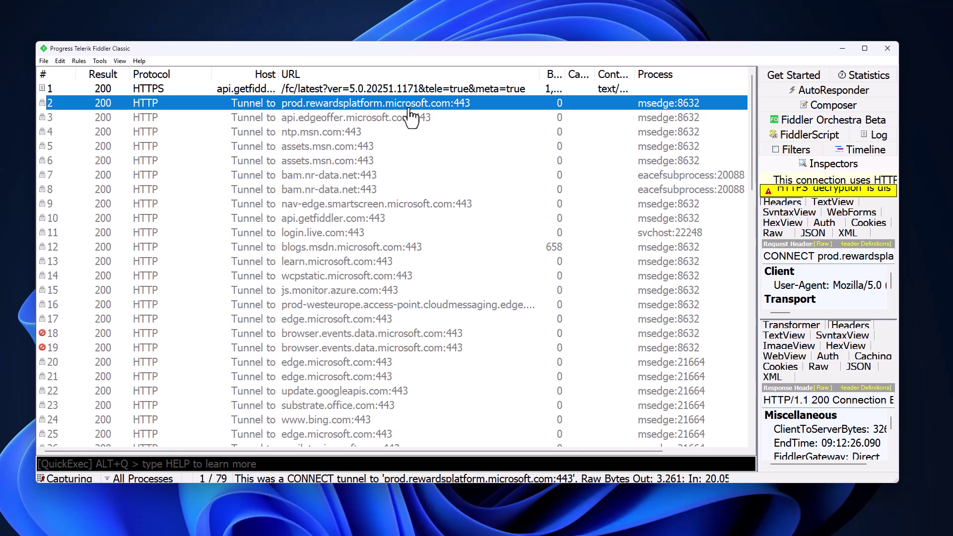
click(305, 119)
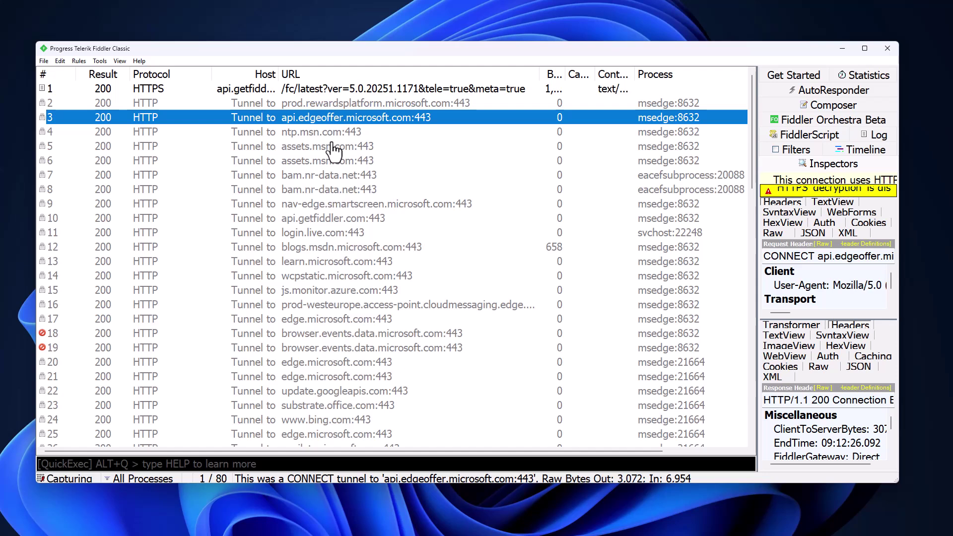
click(328, 147)
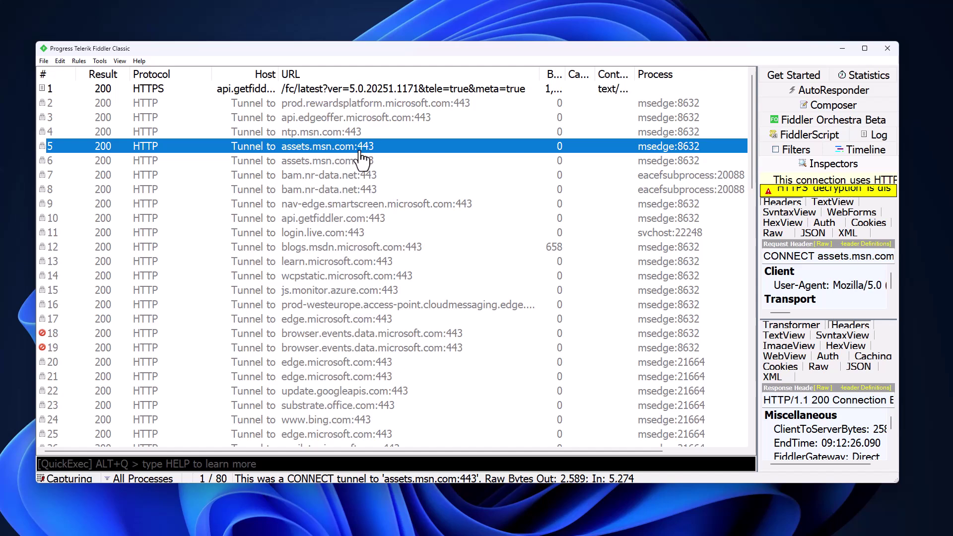
click(321, 165)
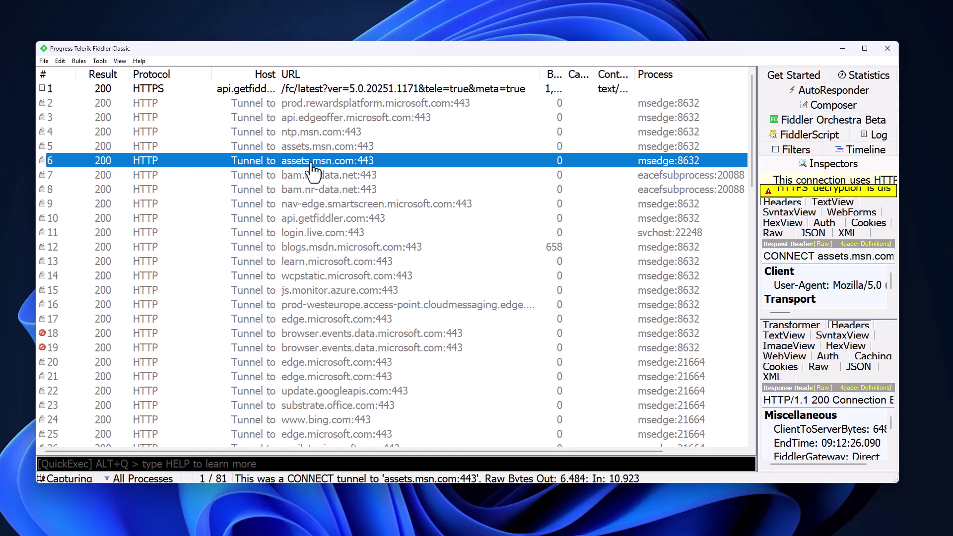
Inspect the captured sessions to nav-edge.smartscreen.microsoft.com, login.live.com, blogs.msdn.microsoft.com and learn.microsoft.com
click(307, 208)
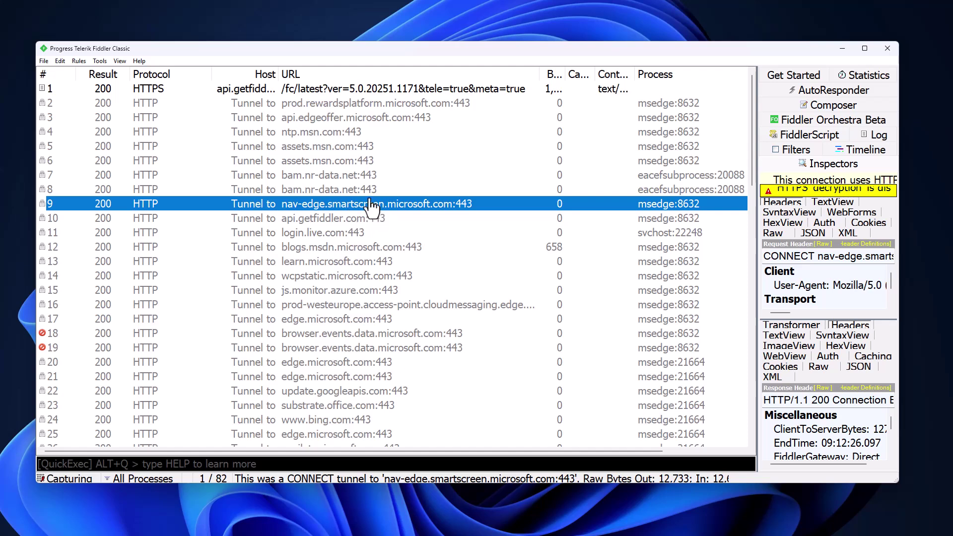
click(292, 236)
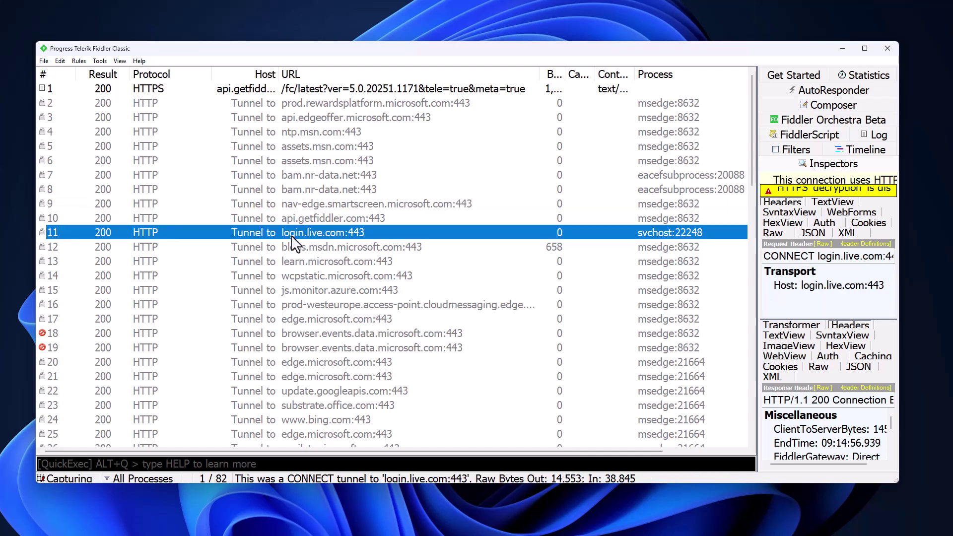
click(292, 250)
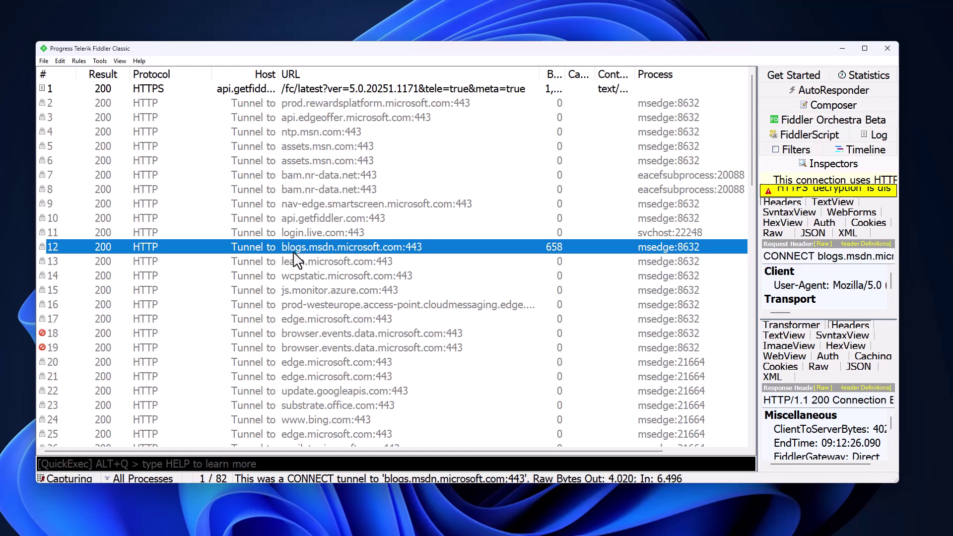
click(343, 260)
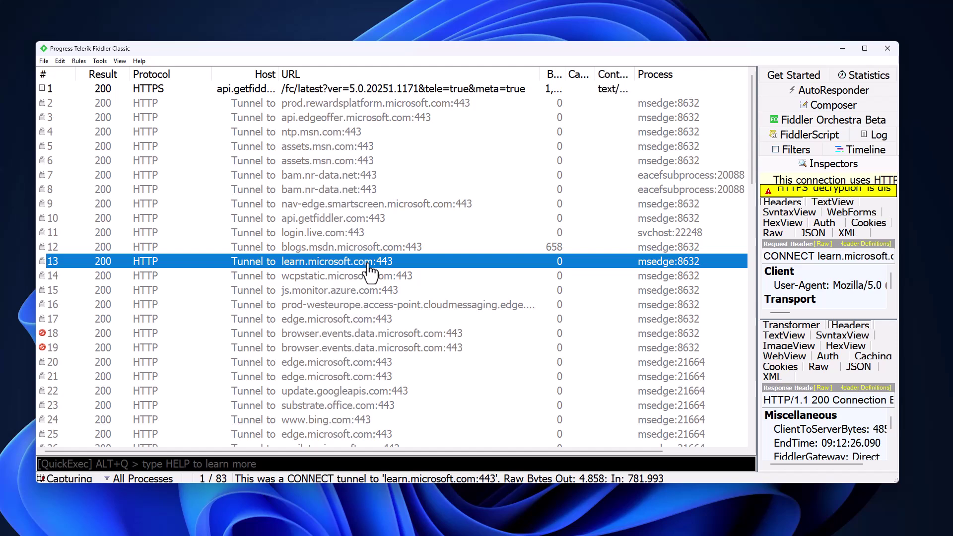
Inspect the sessions to the prod-westeurope cloud messaging host, update.googleapis.com, copilot.microsoft.com and ops.gx.nvidia.com
scroll(369, 267, down, 2)
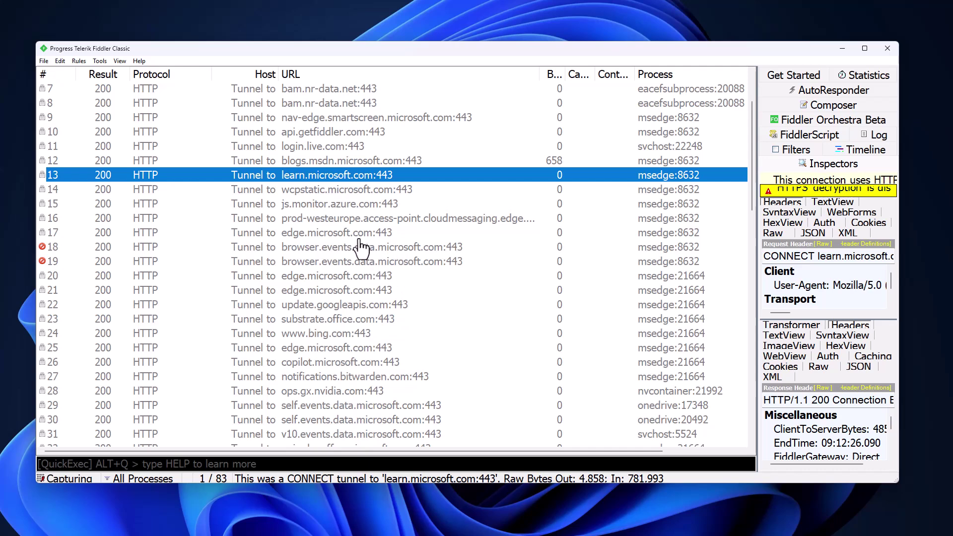
click(316, 219)
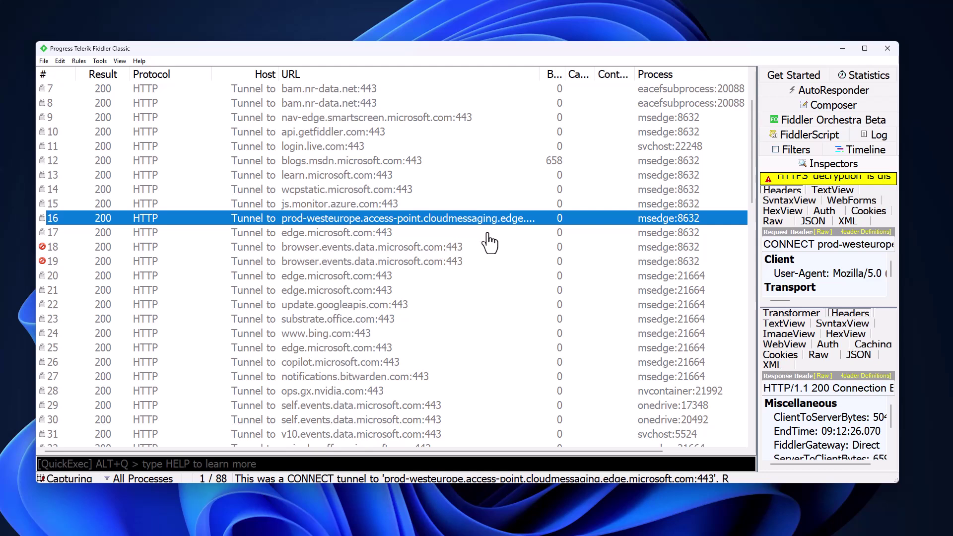
click(321, 305)
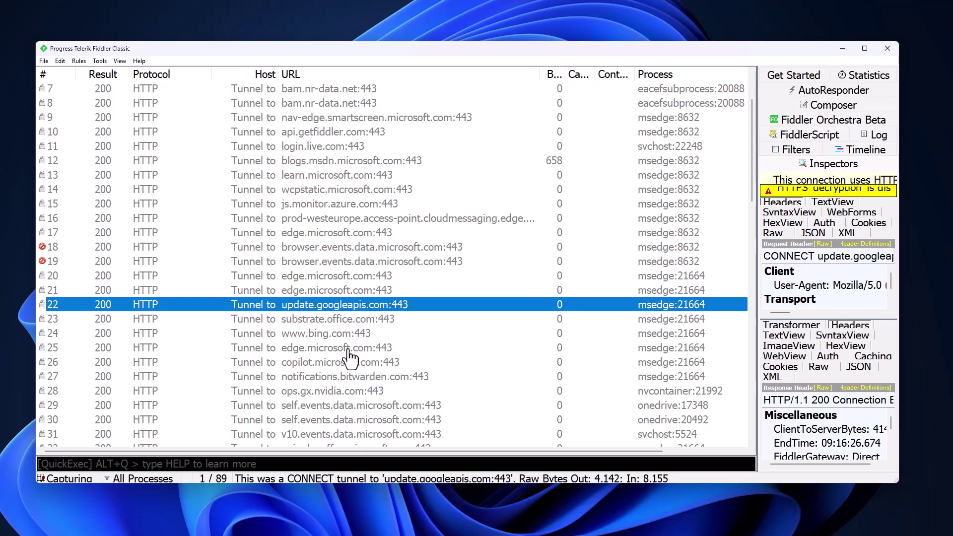
scroll(346, 349, down, 1)
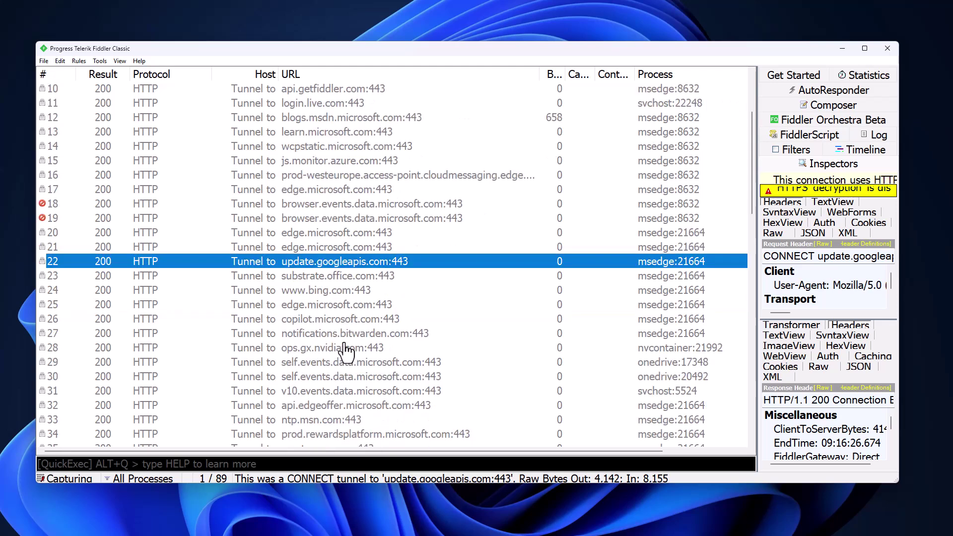
click(309, 322)
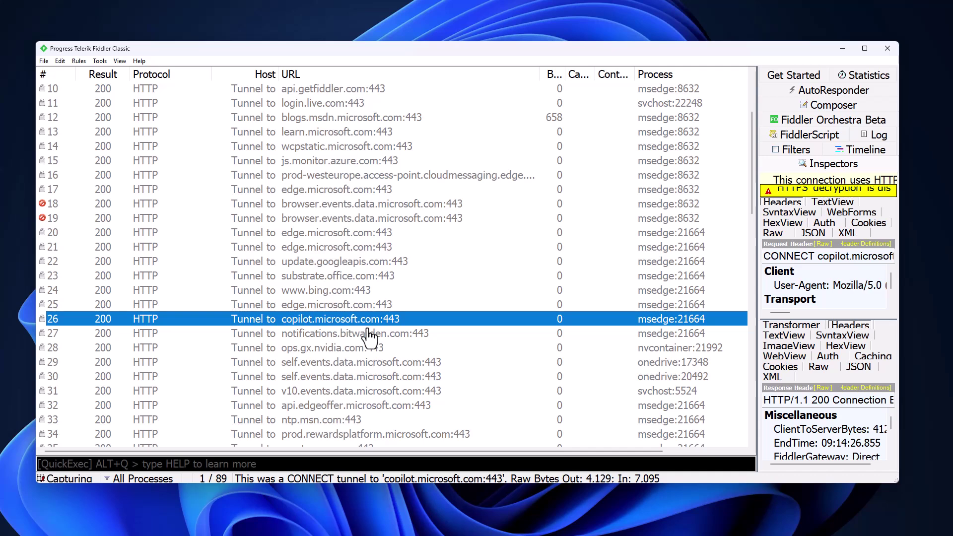
click(309, 352)
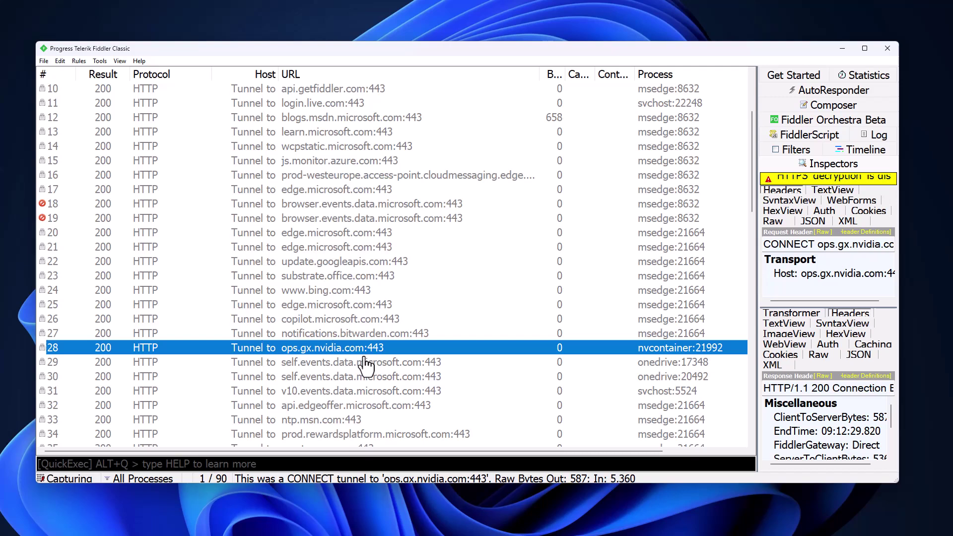
Review the sessions further down the list, inspecting ops.gx.nvidia.com in session 61 and activity.windows.com in session 62
scroll(365, 364, down, 1)
scroll(366, 364, down, 2)
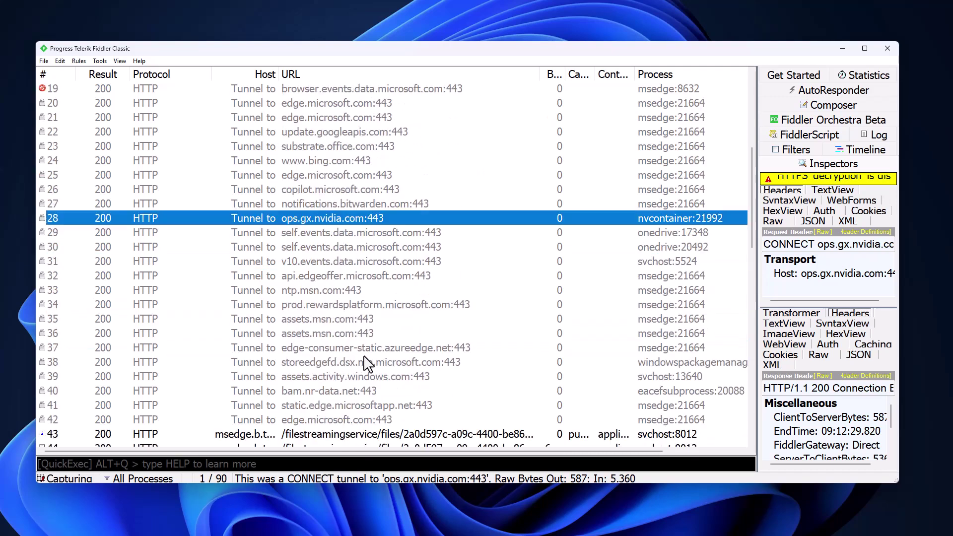
scroll(367, 365, down, 5)
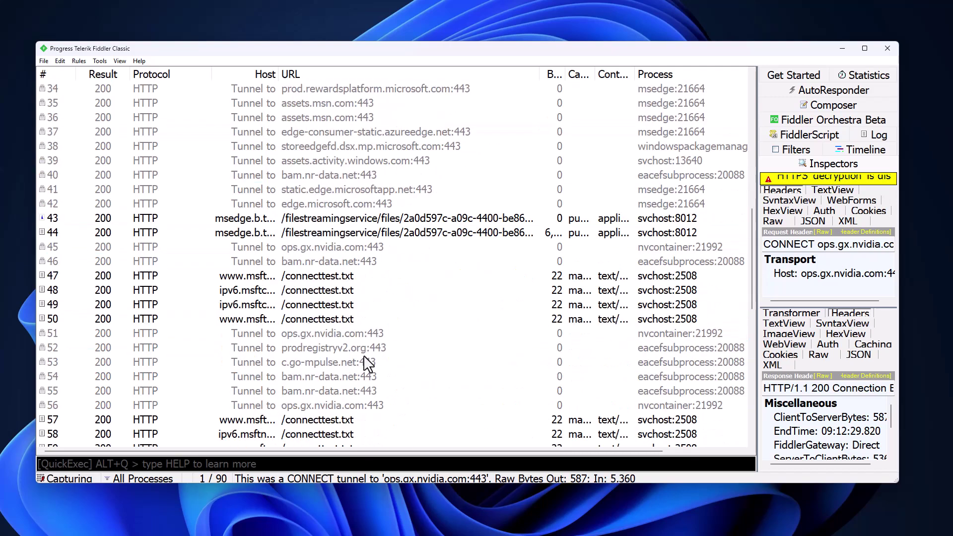
scroll(327, 375, down, 2)
click(343, 392)
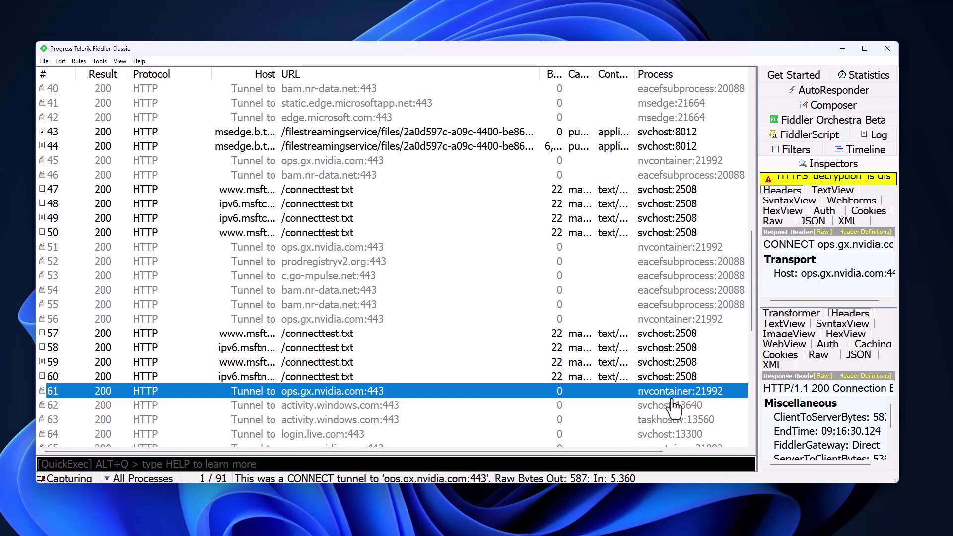
click(334, 406)
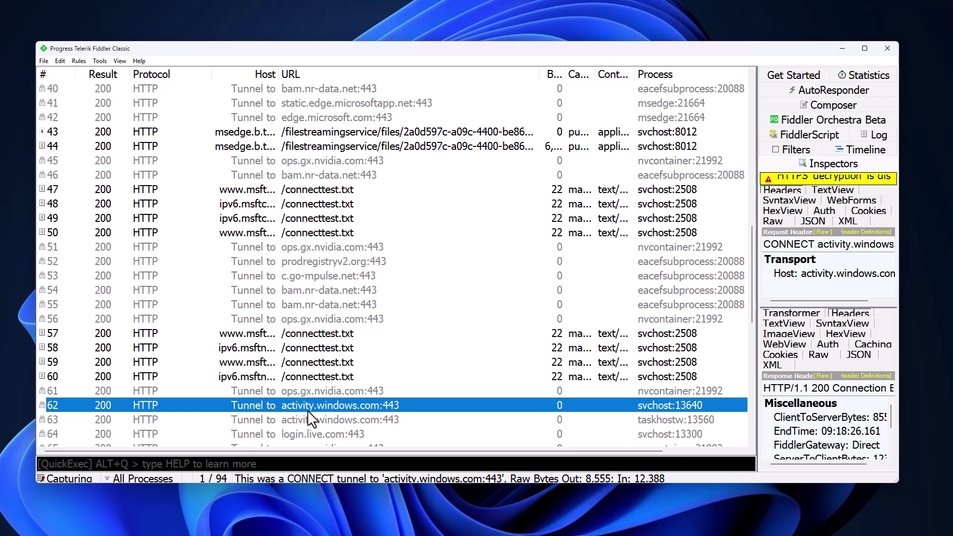
scroll(307, 412, down, 2)
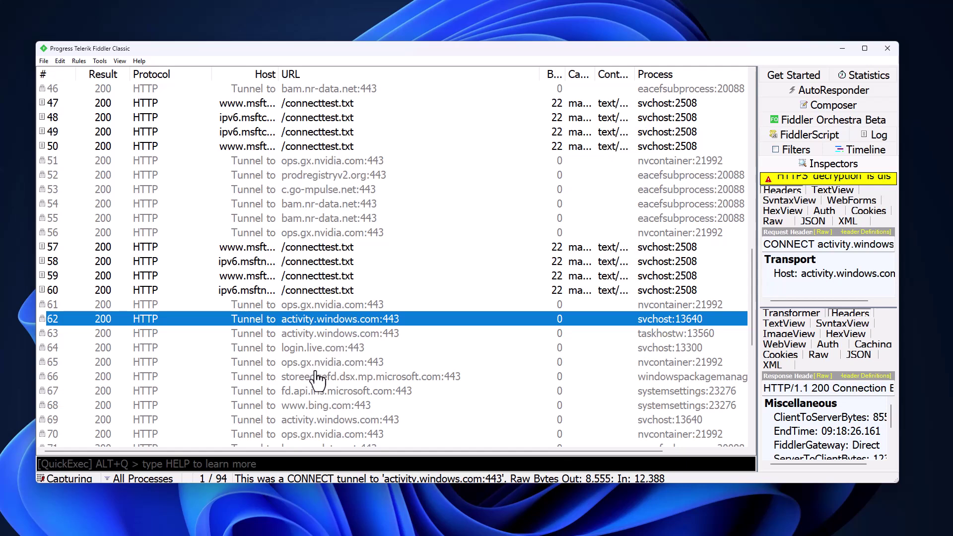
scroll(323, 382, down, 1)
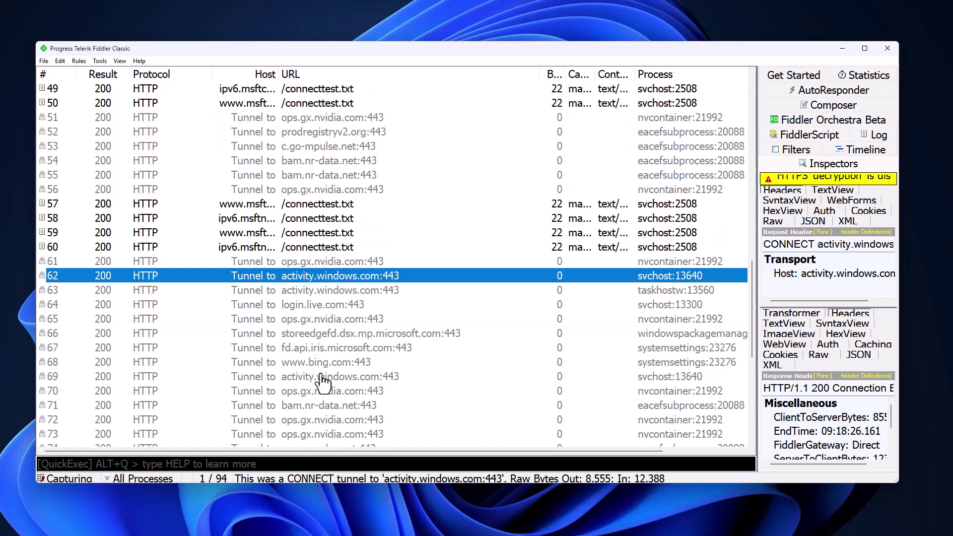
scroll(322, 382, down, 1)
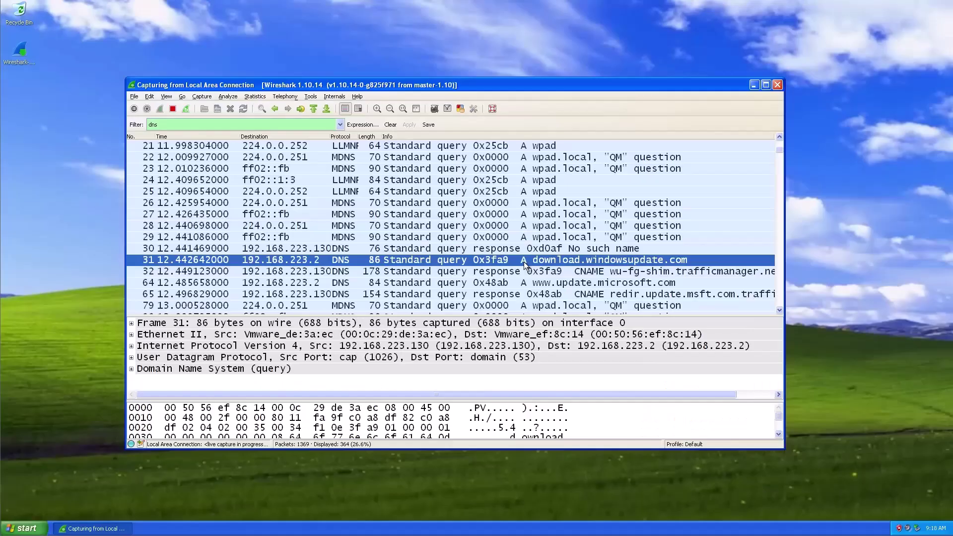
click(538, 283)
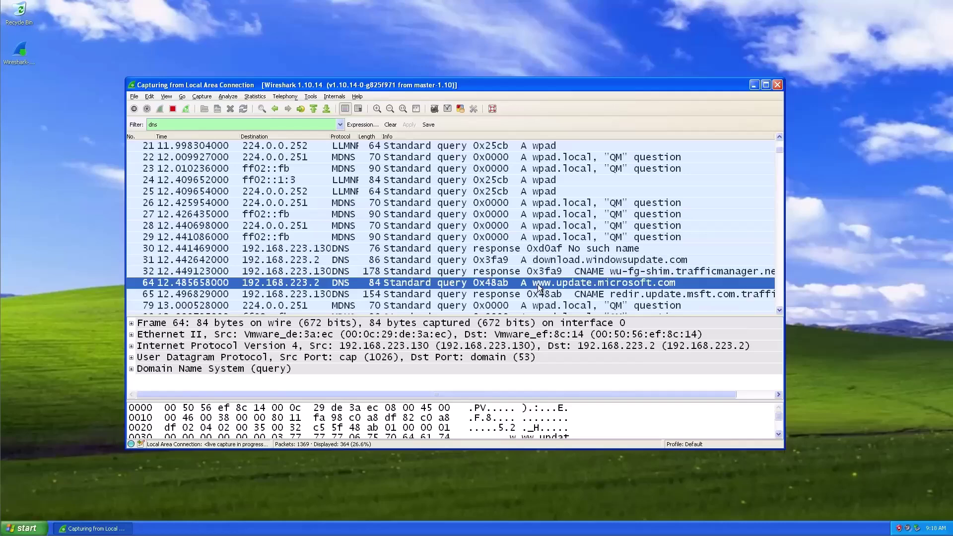
scroll(537, 284, down, 1)
click(620, 245)
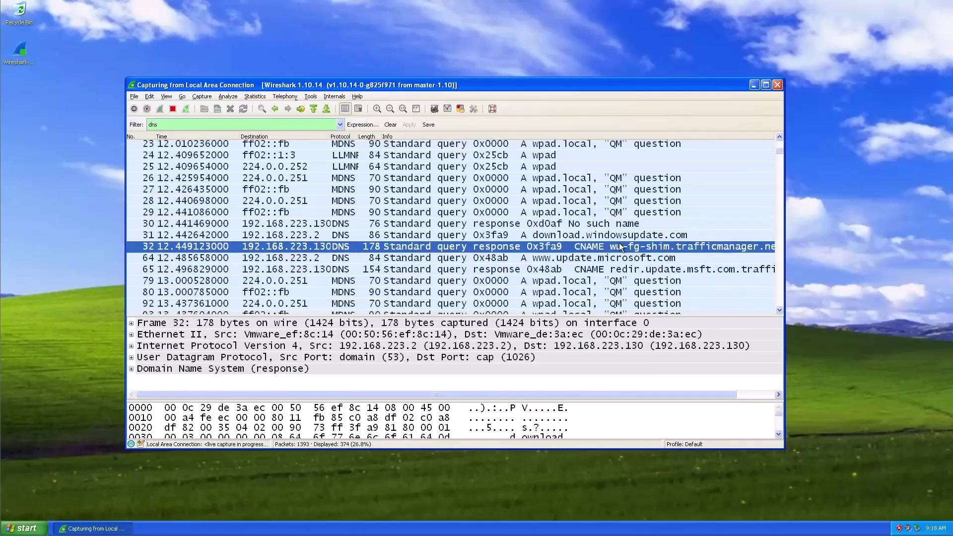
scroll(592, 267, down, 3)
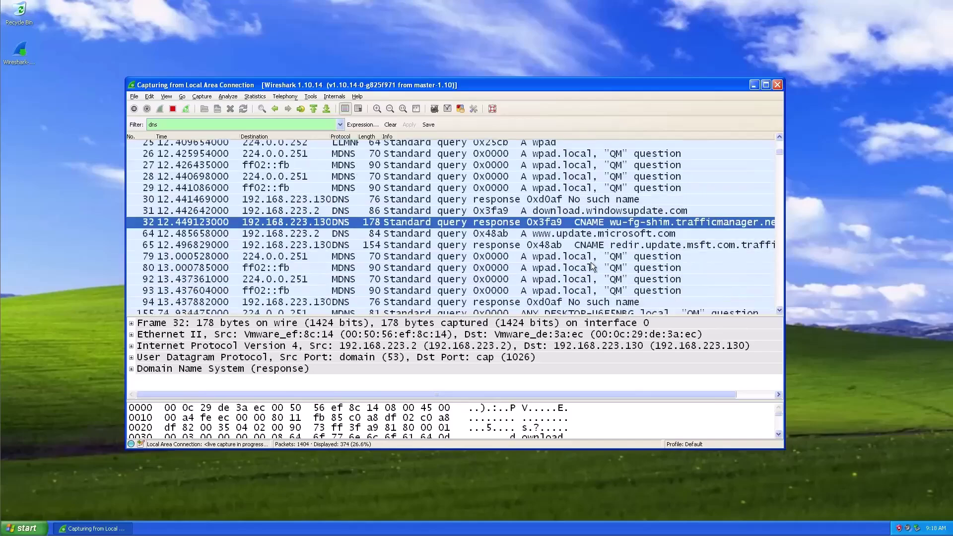
scroll(340, 358, down, 1)
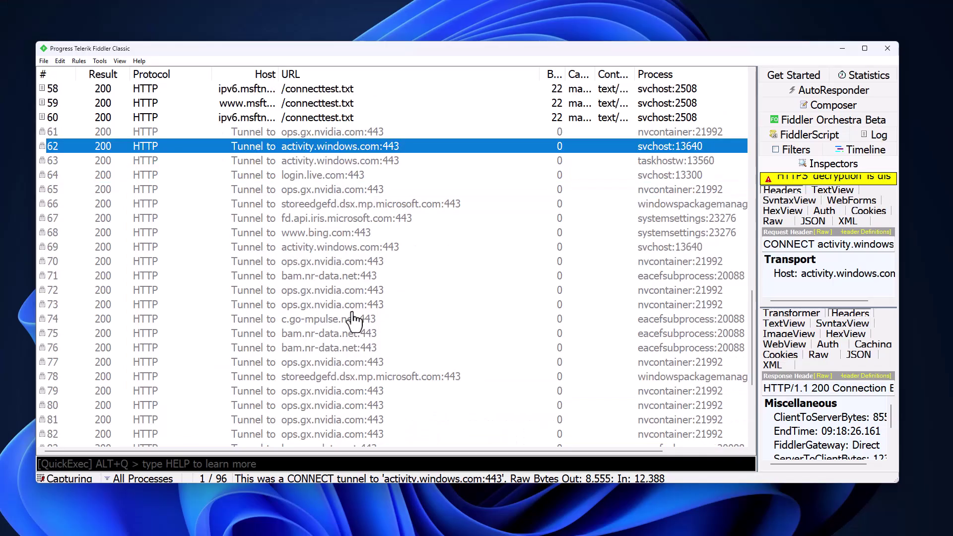
In Fiddler Classic, review the most recent sessions and inspect those to v10.events.data.microsoft.com and store.steampowered.com
scroll(309, 307, down, 2)
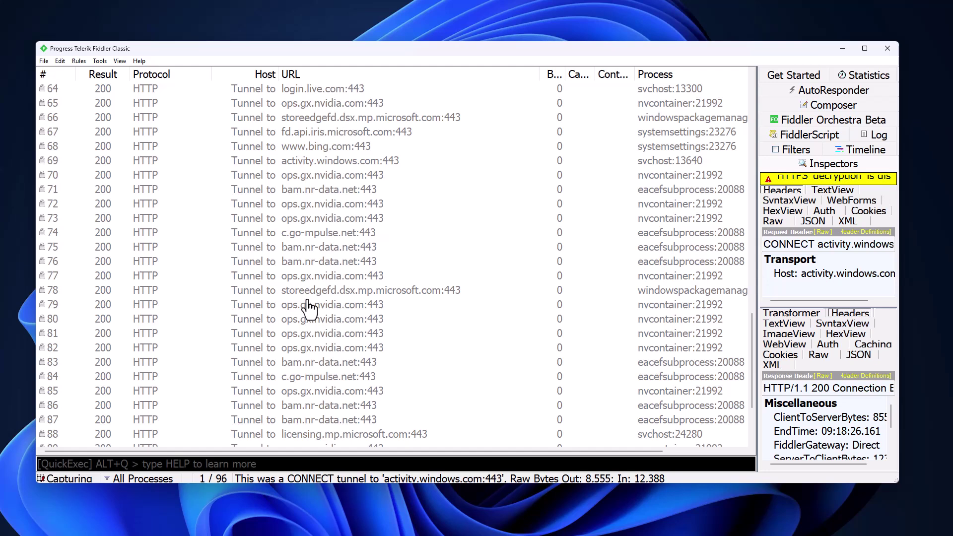
scroll(317, 333, down, 2)
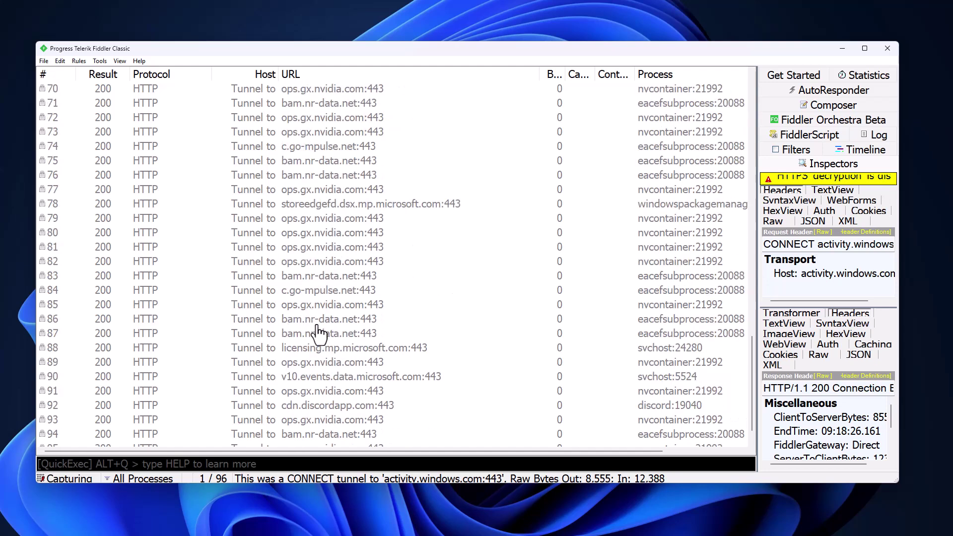
scroll(317, 333, down, 1)
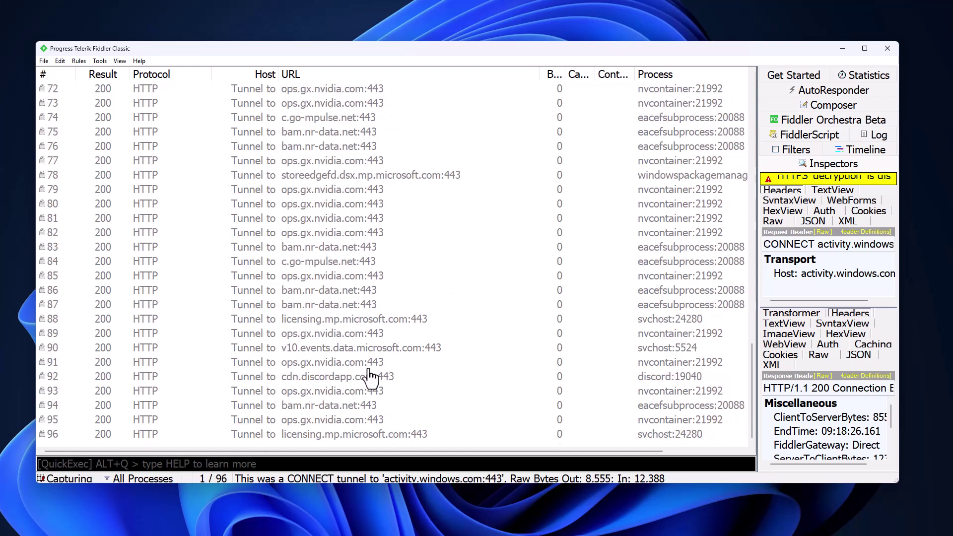
click(332, 354)
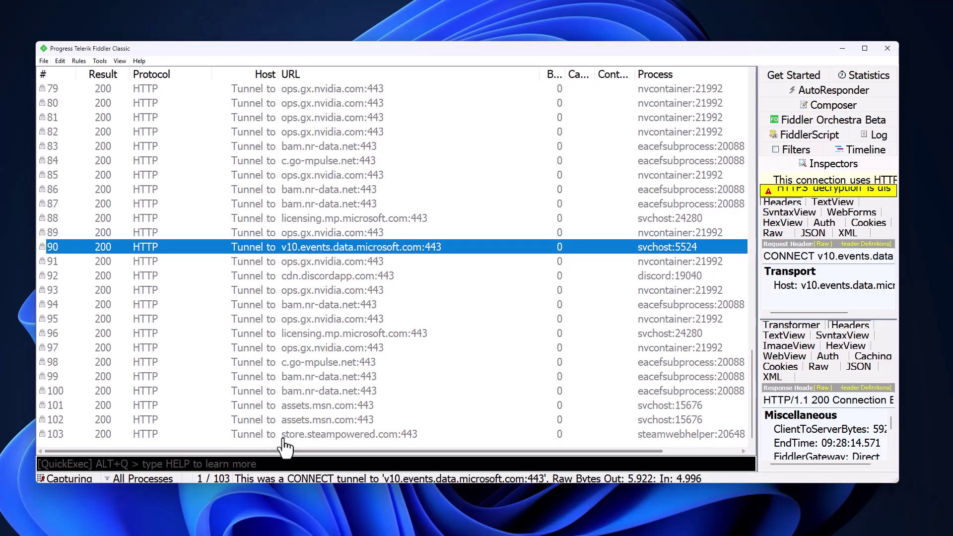
click(295, 435)
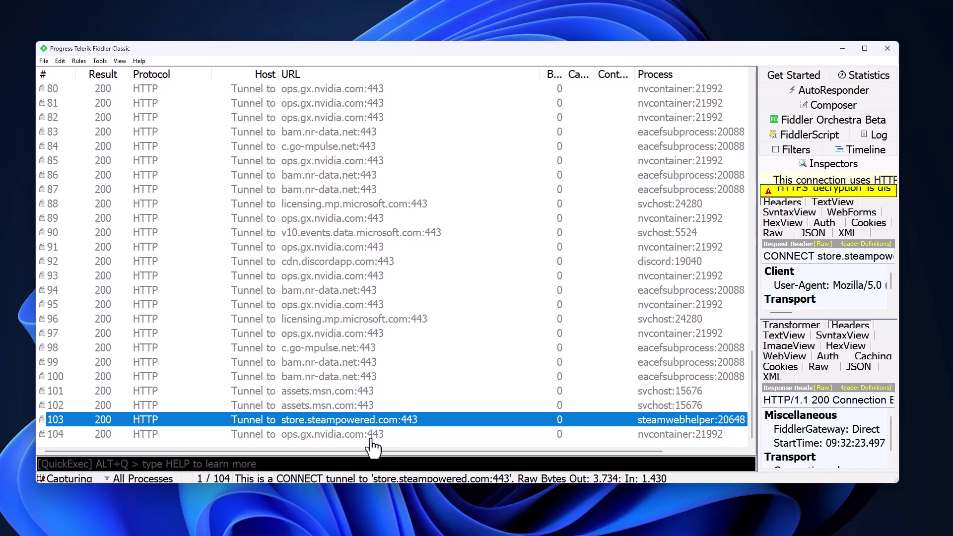
Look over the whole session list from first to last and inspect the cdn.discordapp.com session
scroll(394, 395, up, 7)
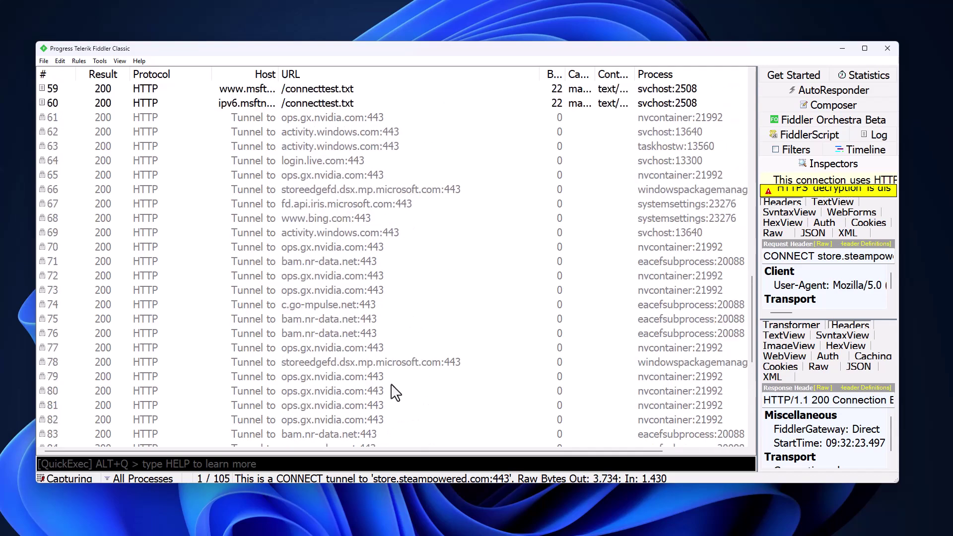
scroll(393, 393, up, 19)
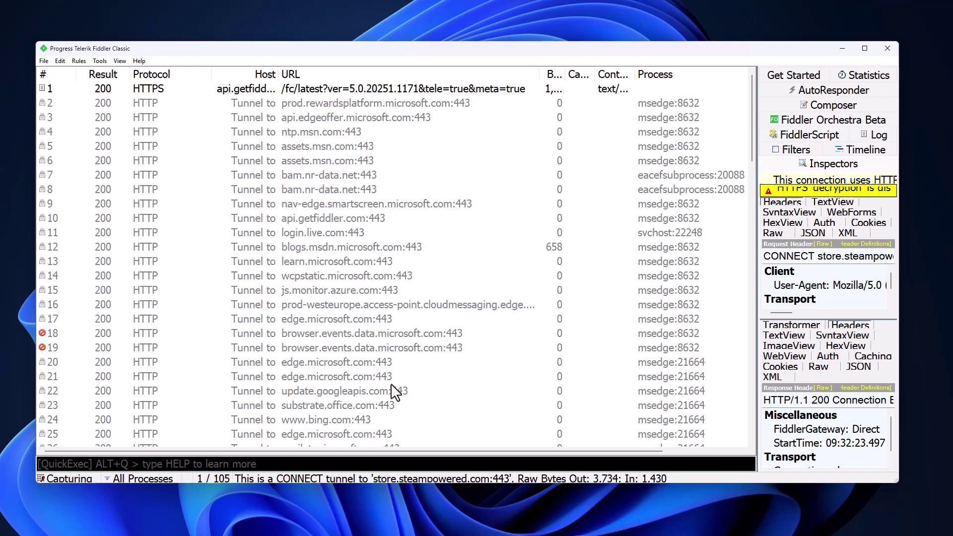
scroll(448, 330, down, 20)
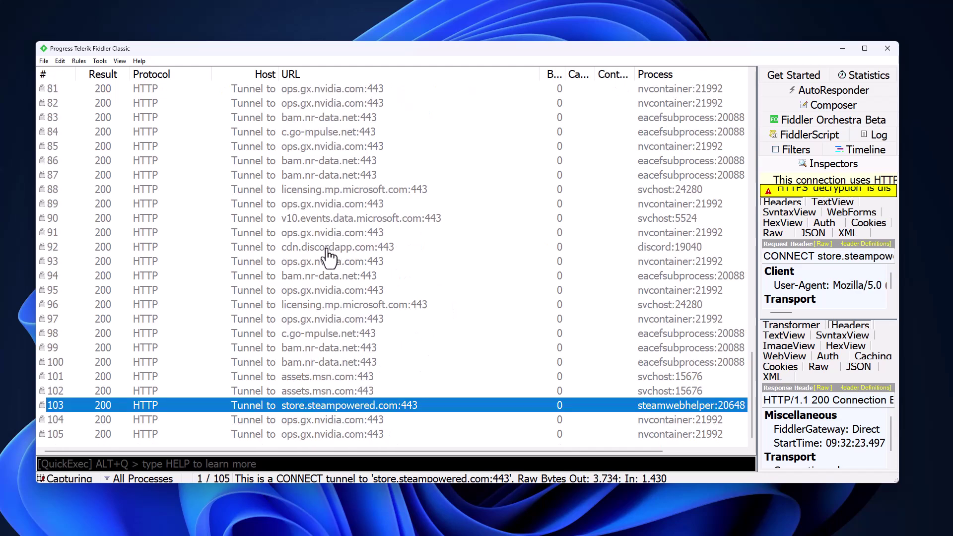
click(327, 246)
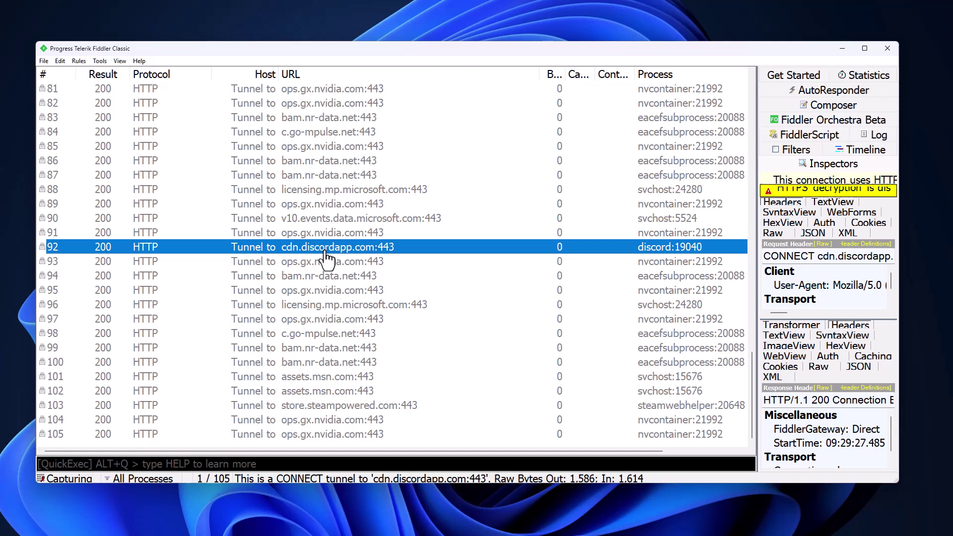
scroll(326, 257, up, 19)
scroll(326, 257, up, 8)
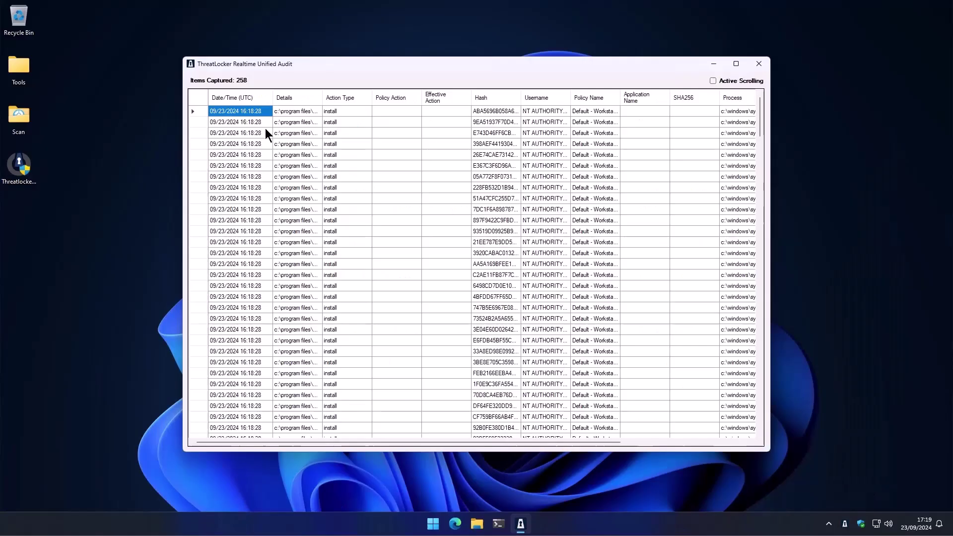
In the ThreatLocker Realtime Unified Audit, widen the Details column and review the captured install events' file paths
drag(324, 98, 358, 94)
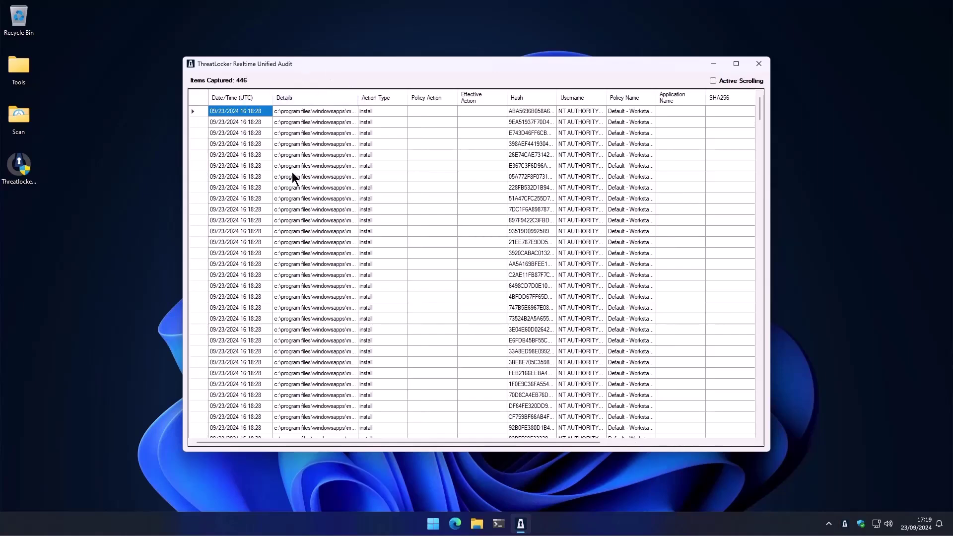
scroll(297, 177, down, 5)
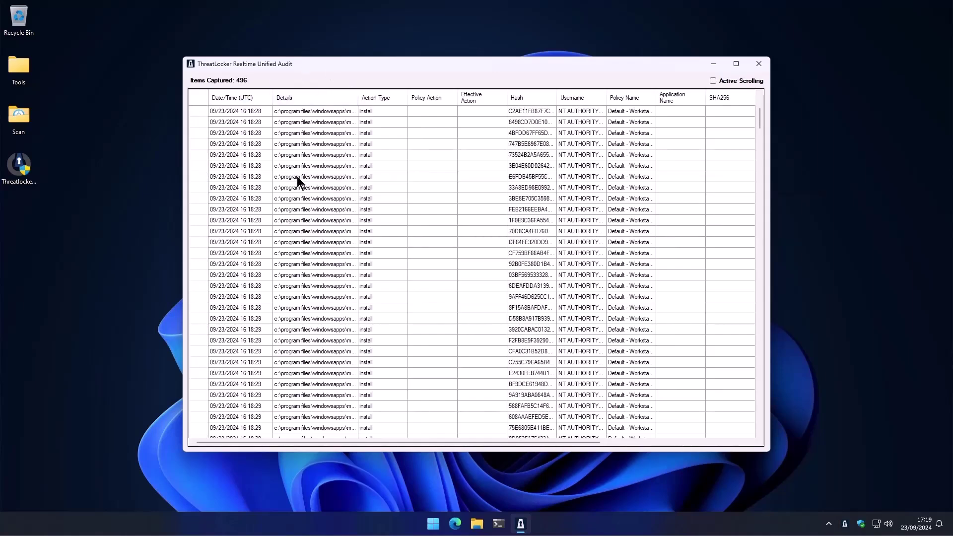
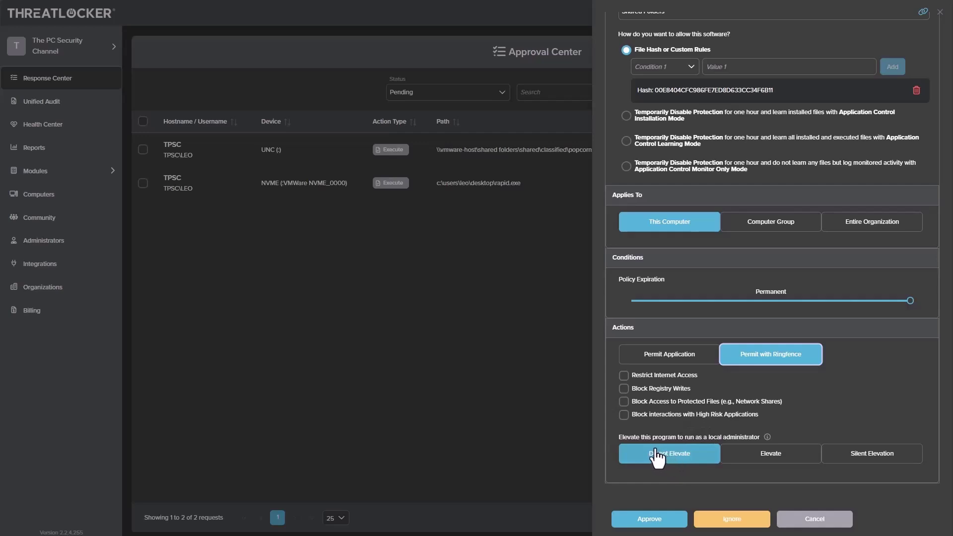
Turn on all four ringfencing restrictions for the permitted application: internet access, registry writes, protected files and high-risk applications
click(624, 376)
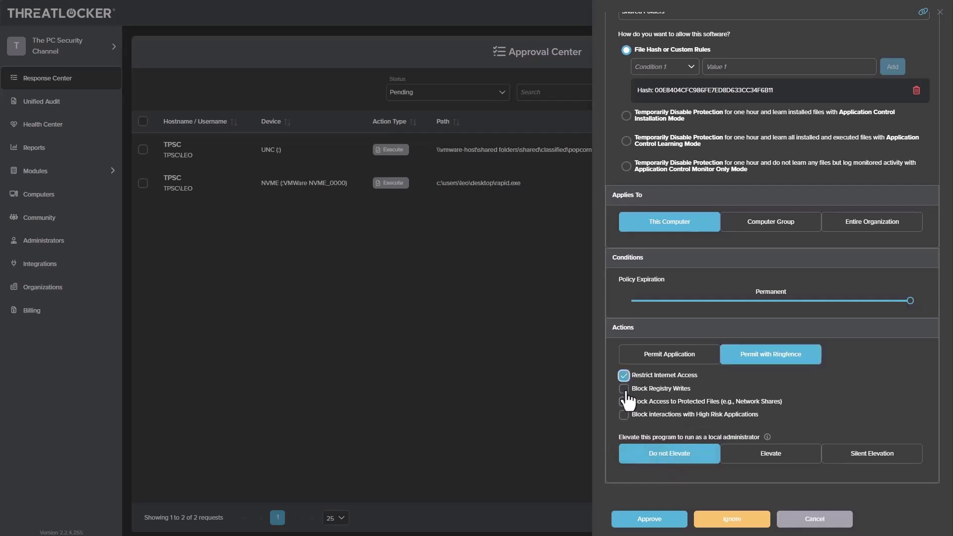
click(623, 389)
click(624, 402)
click(624, 414)
scroll(640, 397, down, 2)
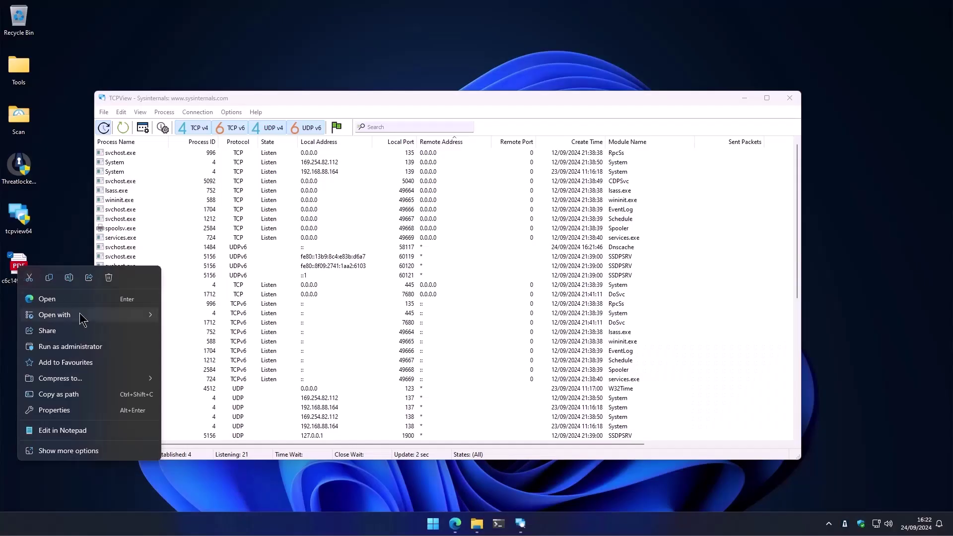
Open the desktop PDF sample with Adobe Reader and accept the license agreement
mouse_move(80, 316)
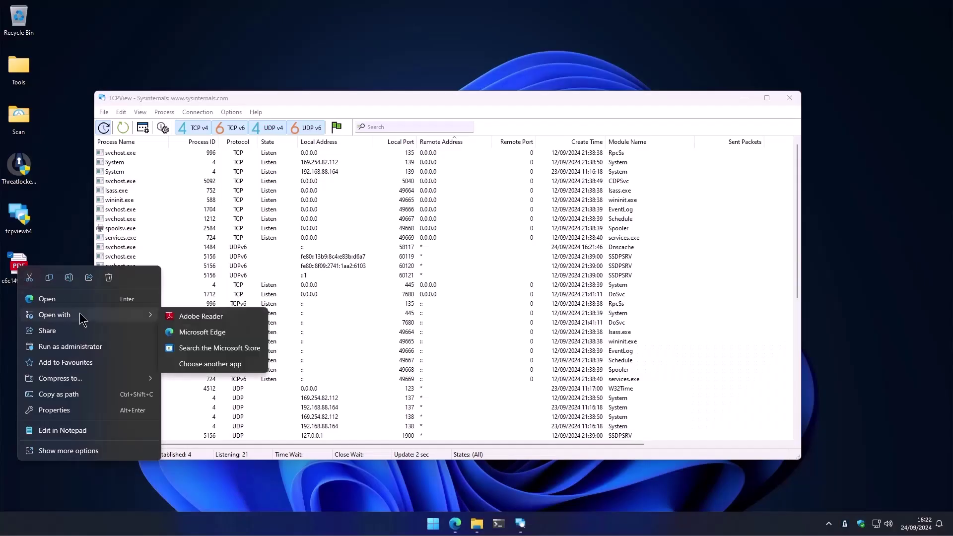
click(201, 316)
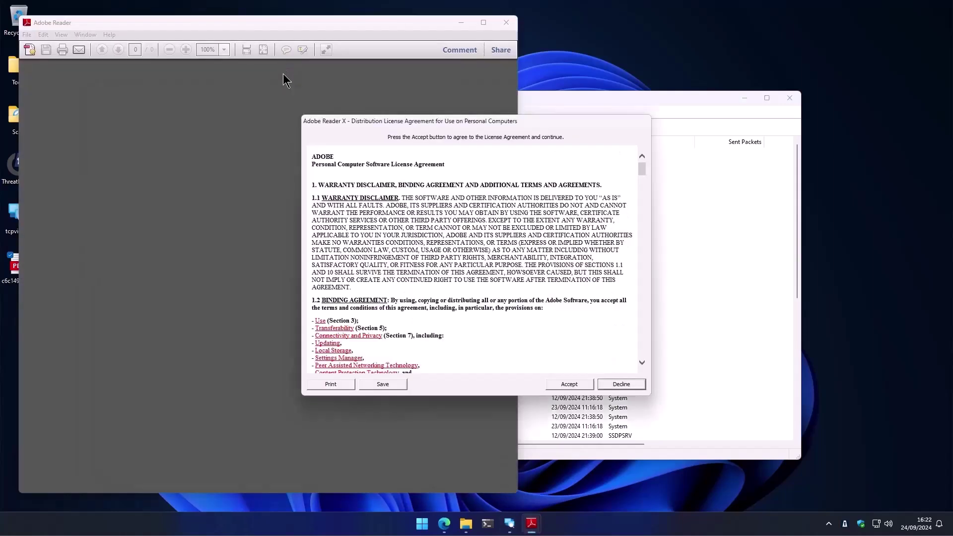
click(566, 383)
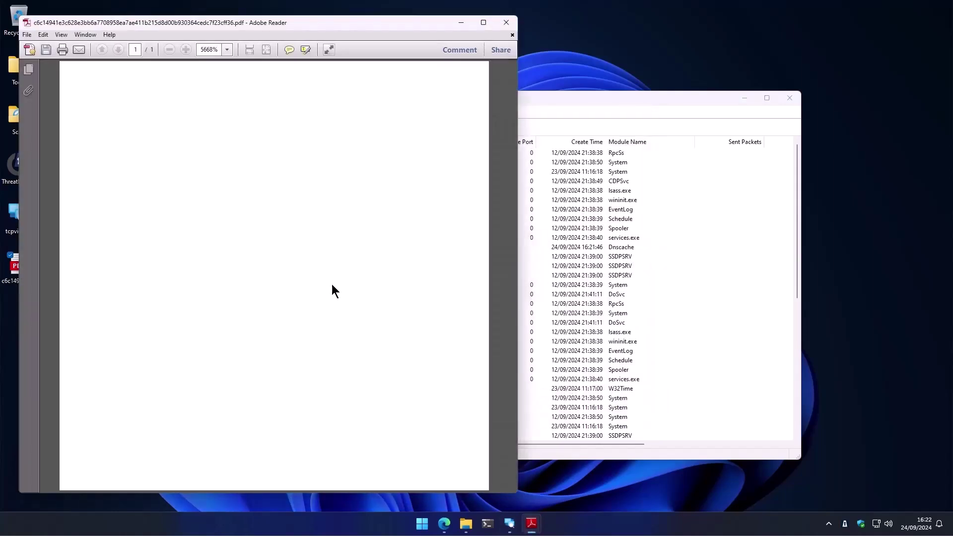
click(297, 342)
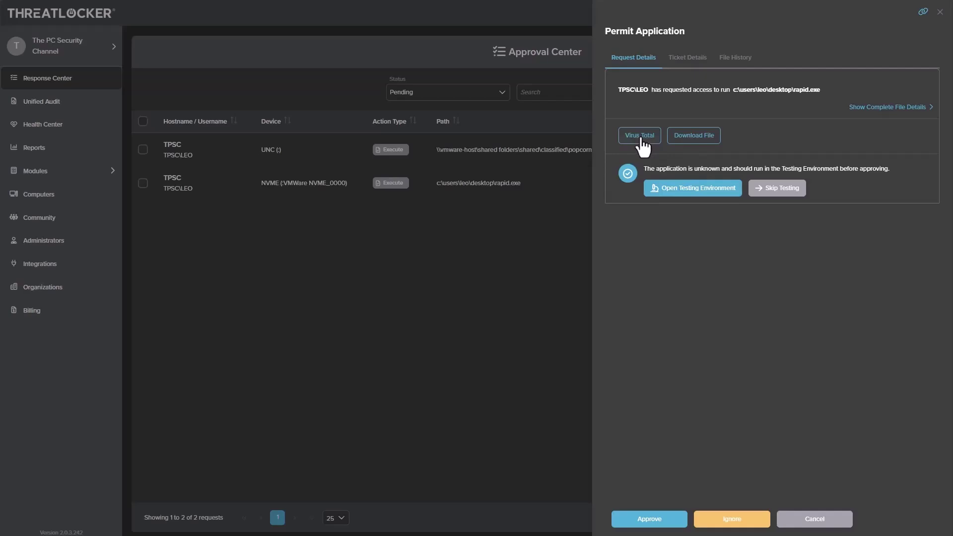
Launch the ThreatLocker testing environment for rapid.exe and review the file's Virus Total results in the Risk Center
click(687, 188)
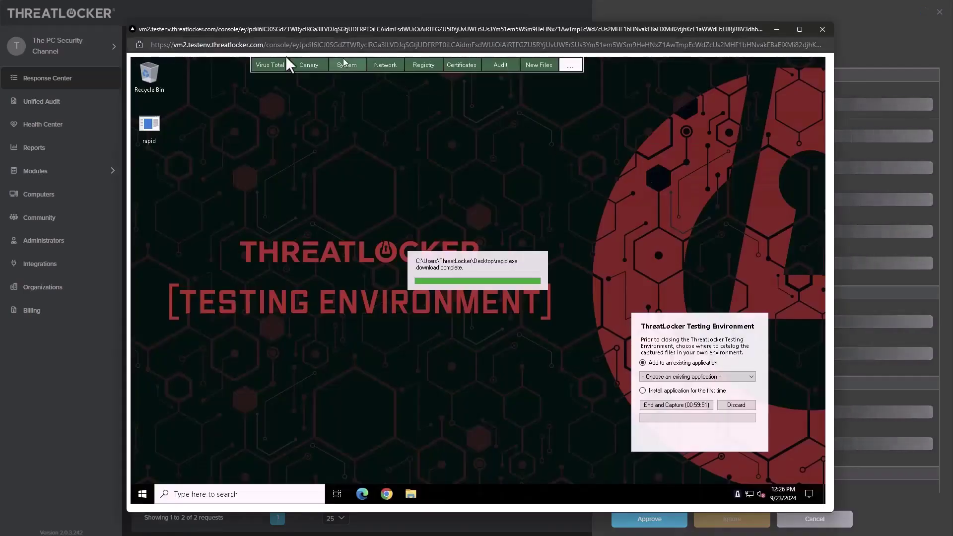
click(781, 469)
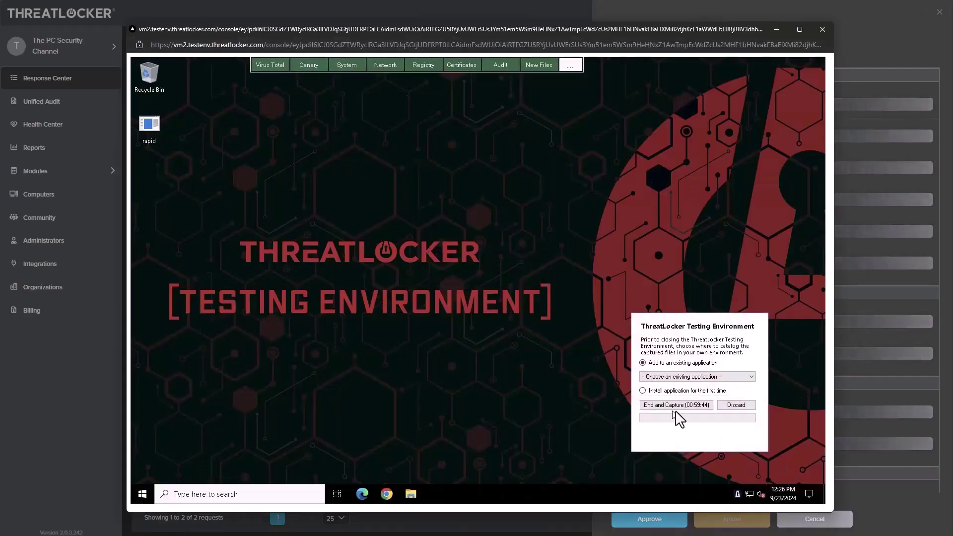
click(275, 63)
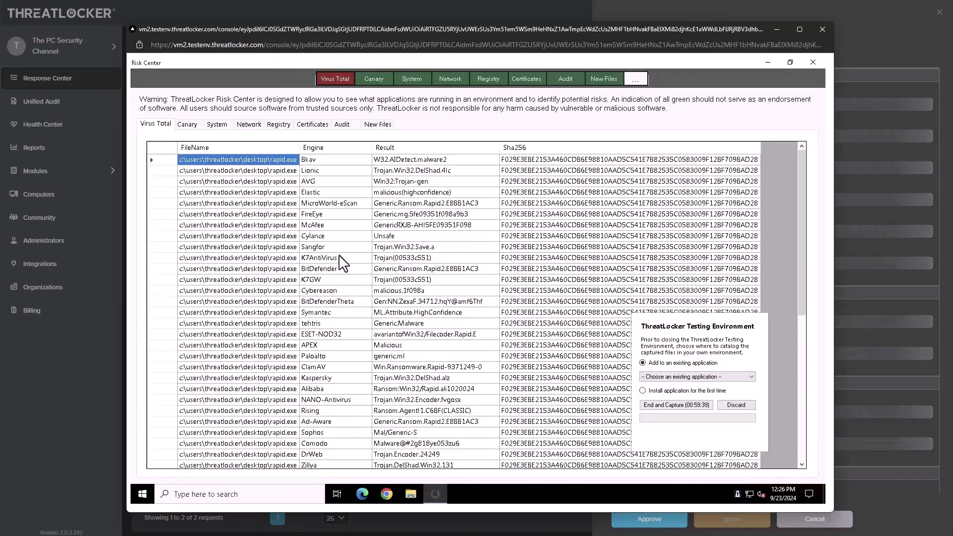
scroll(341, 260, down, 5)
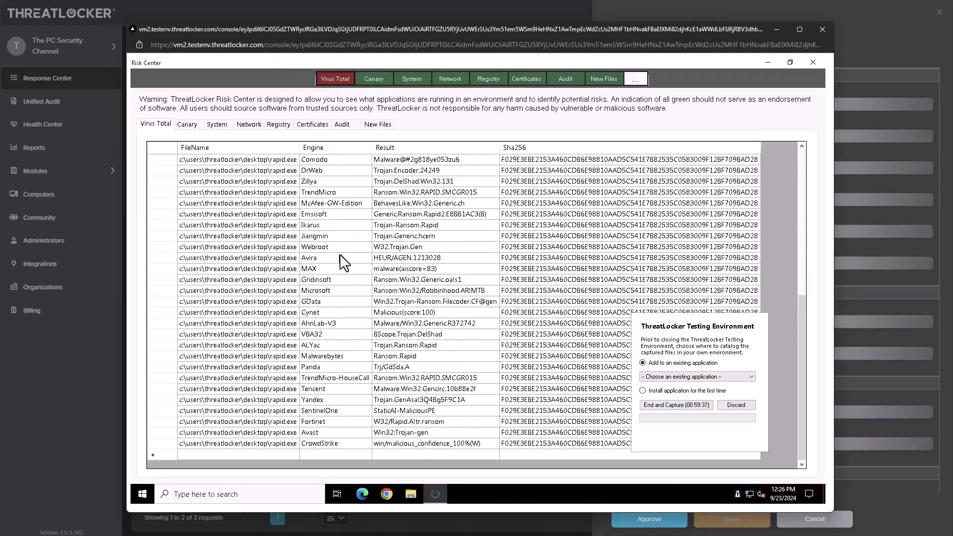
Check the System, Network and New Files findings for rapid.exe in the Risk Center
click(412, 77)
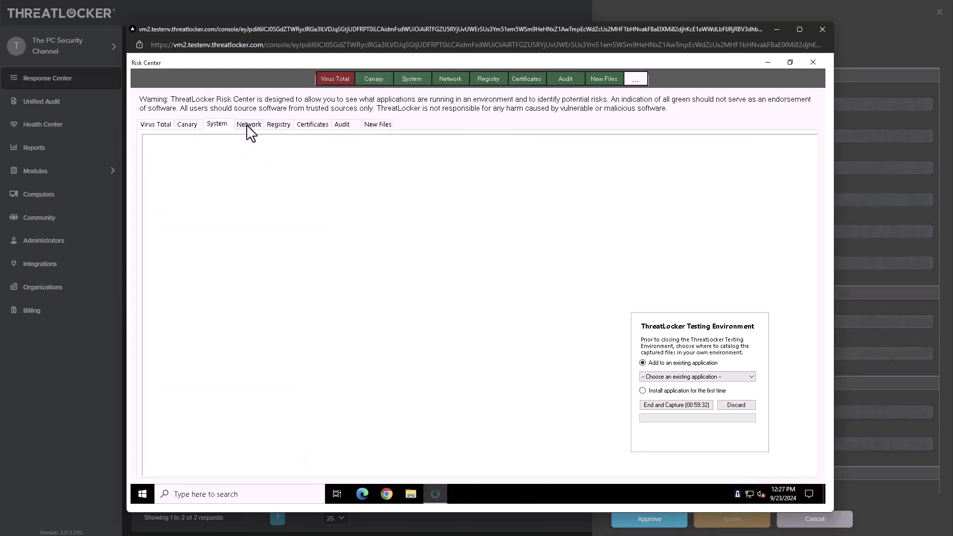
click(249, 127)
click(372, 124)
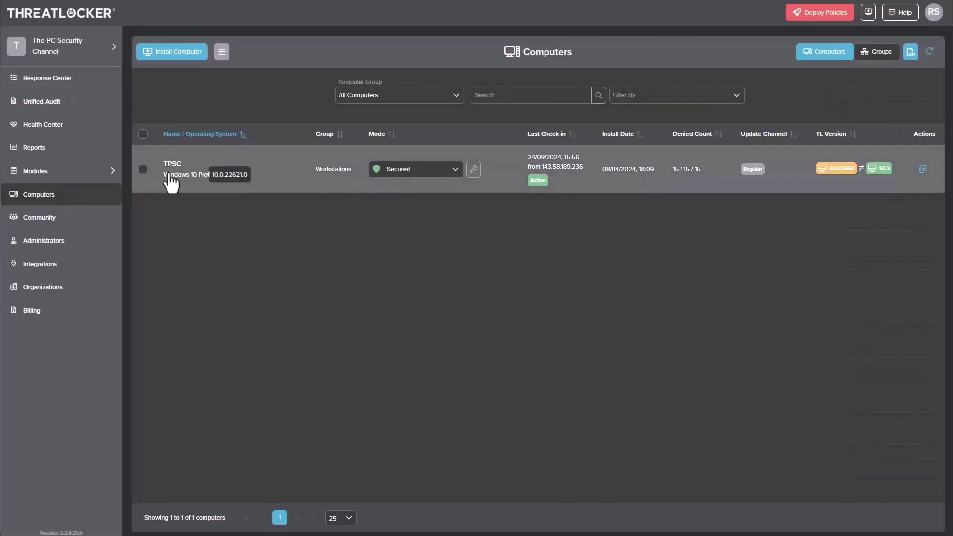
Show the available protection modes for the TPSC computer in the ThreatLocker portal
click(408, 170)
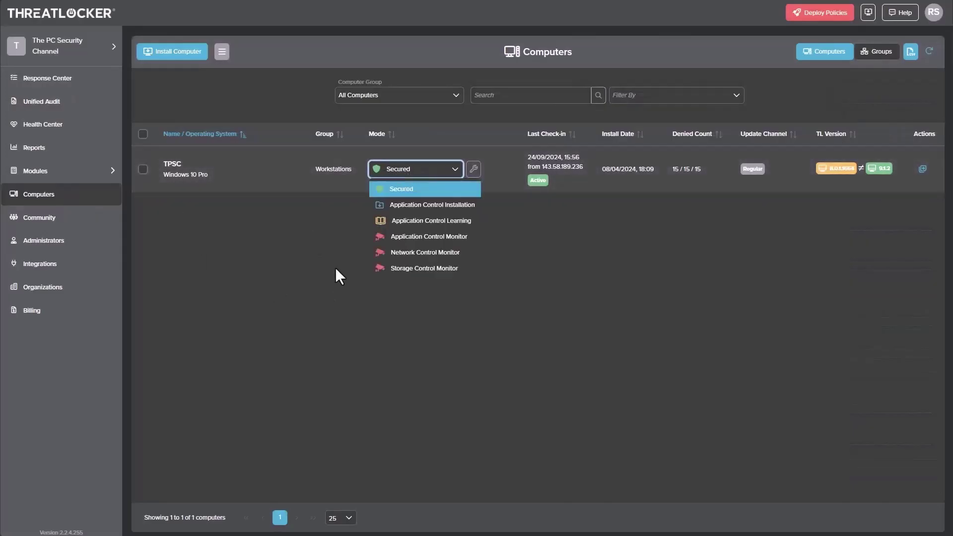